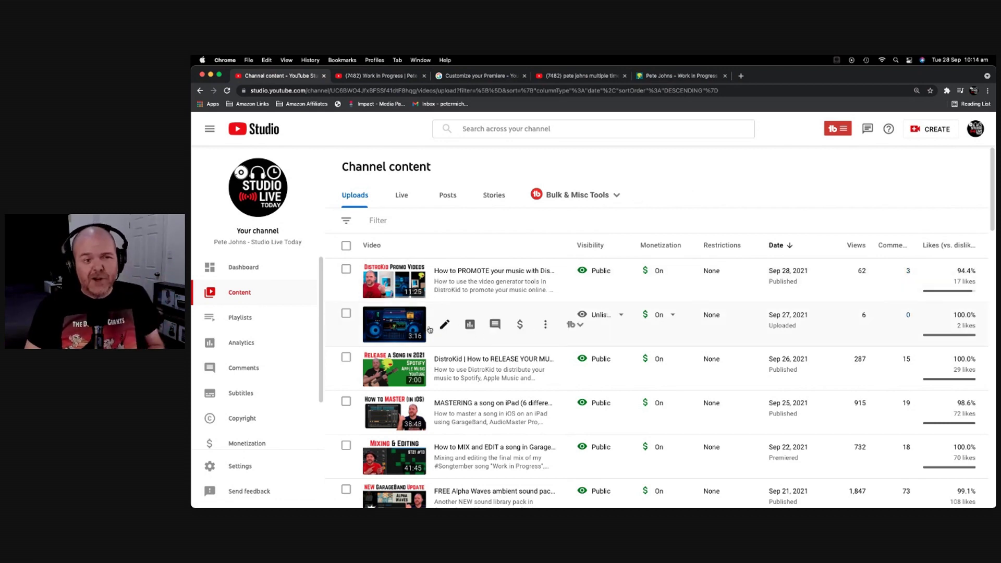
- Open the Work in Progress video's details and its visibility options, still set to Unlisted
click(442, 327)
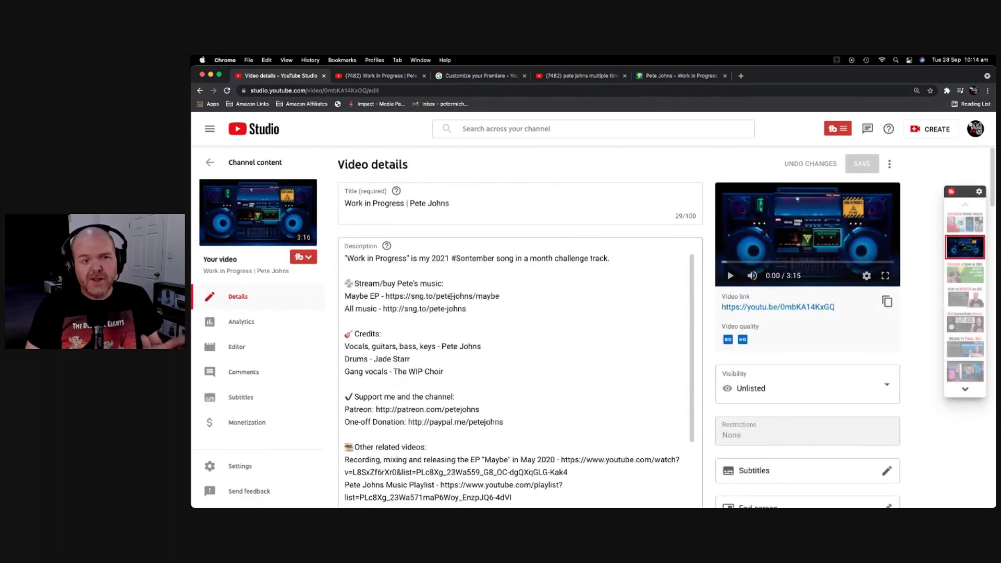
click(812, 388)
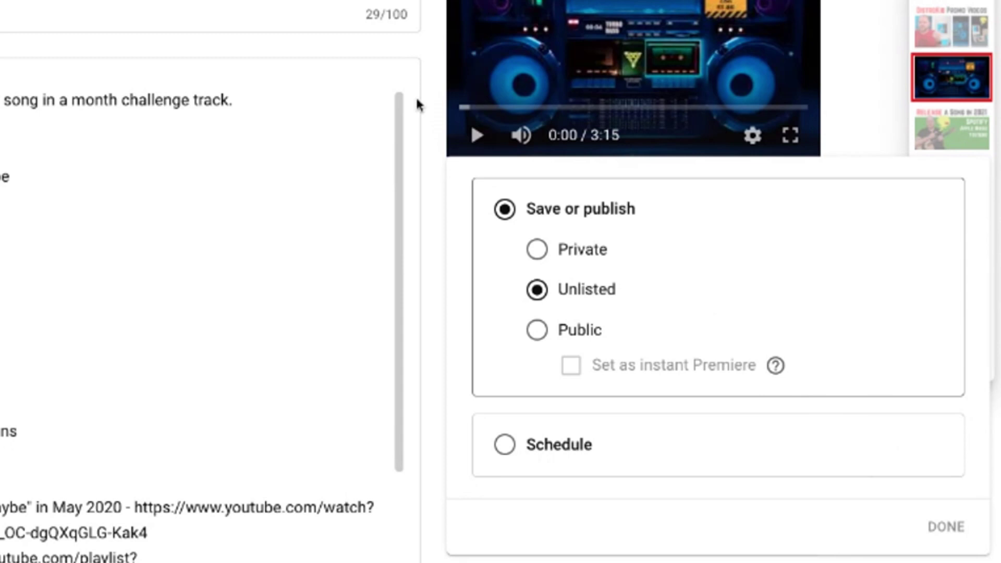
click(506, 445)
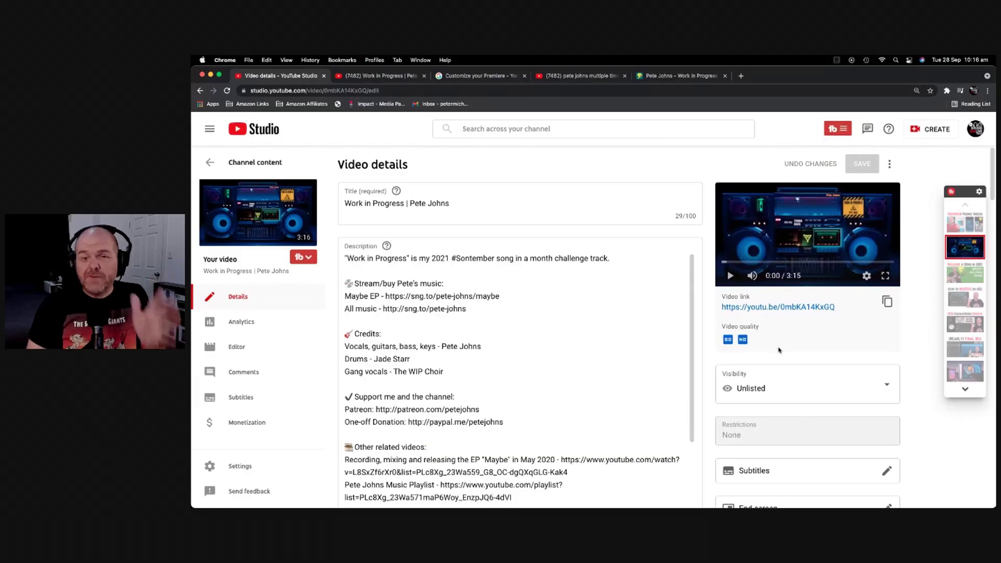
click(786, 378)
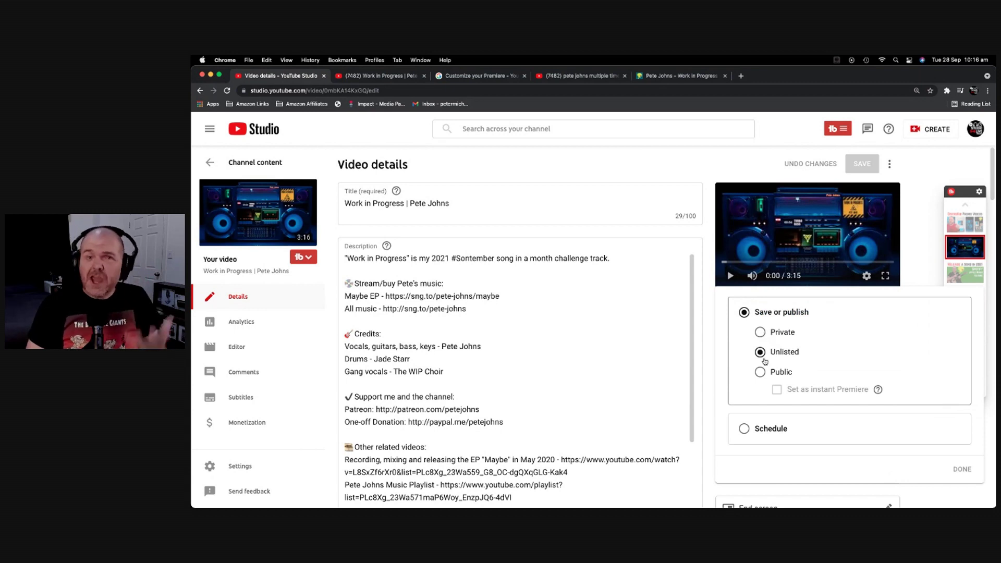
- Schedule the release as a Premiere at 8:30 AM on Sep 29, 2021 and confirm
click(930, 209)
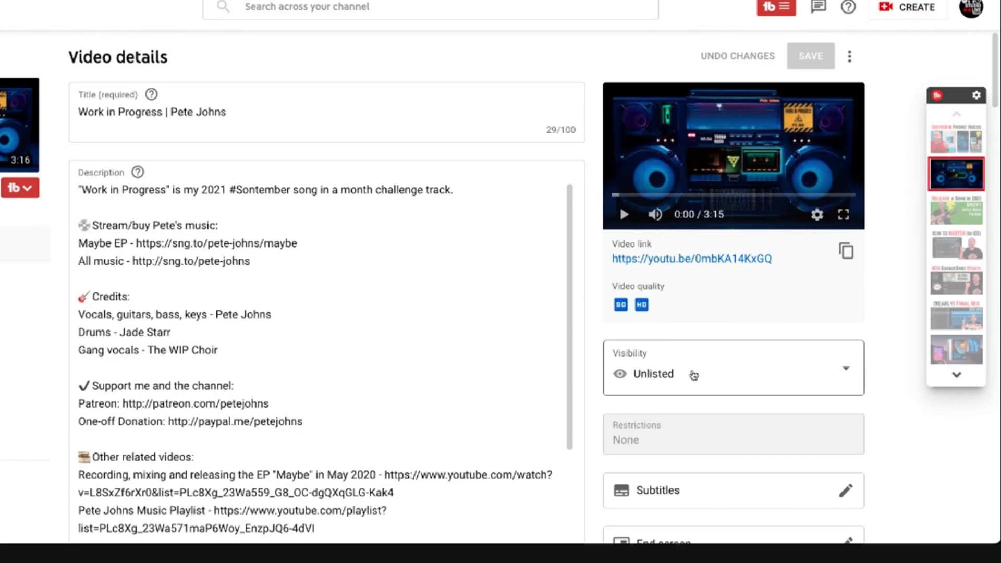
click(777, 389)
click(477, 435)
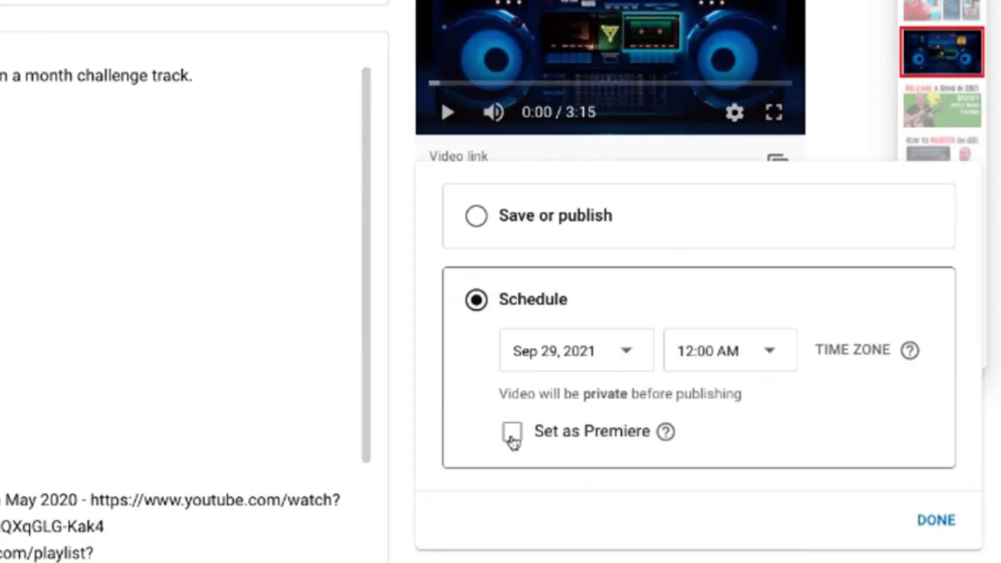
click(513, 433)
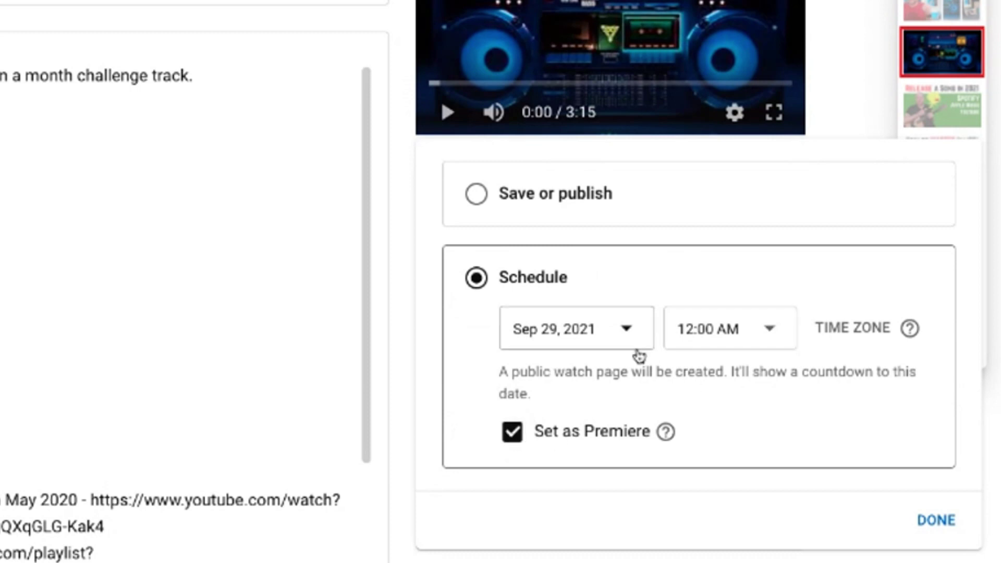
click(780, 329)
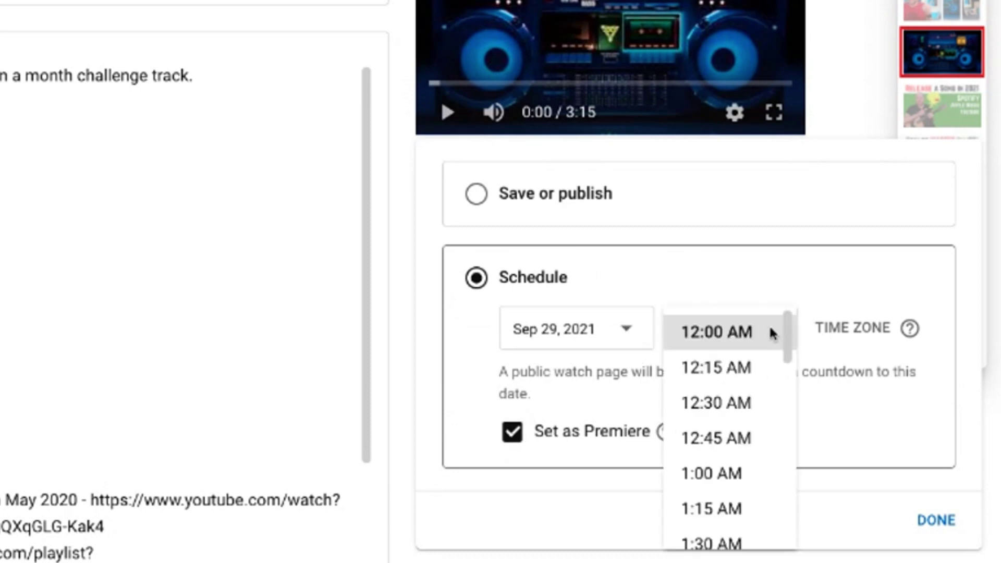
scroll(741, 376, down, 10)
scroll(733, 403, down, 10)
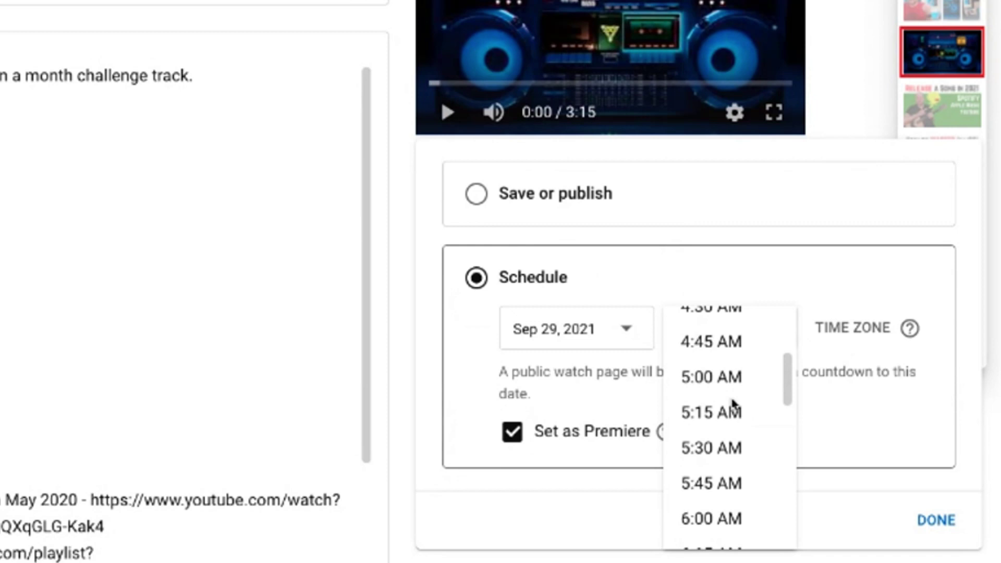
scroll(733, 403, down, 2)
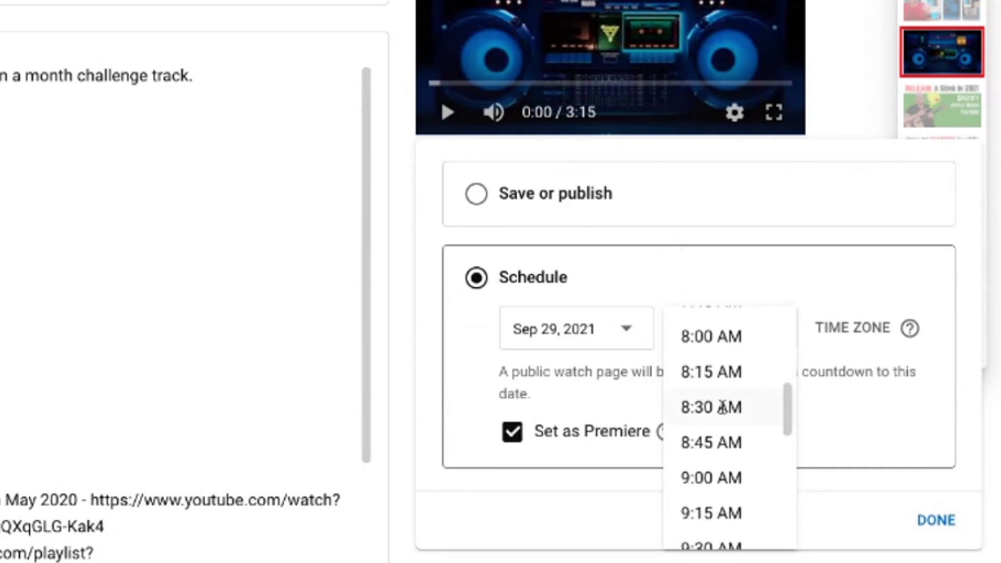
click(723, 407)
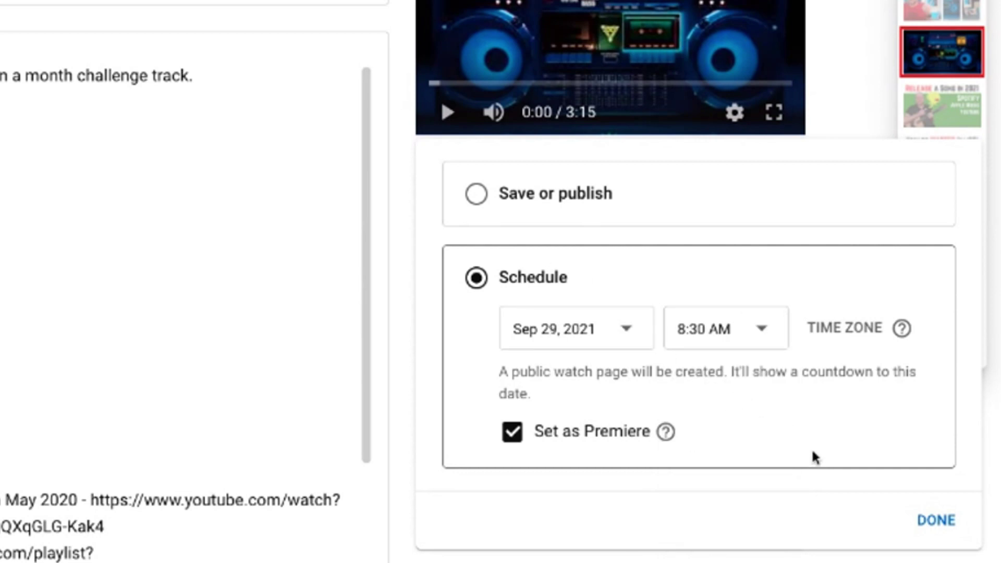
click(945, 521)
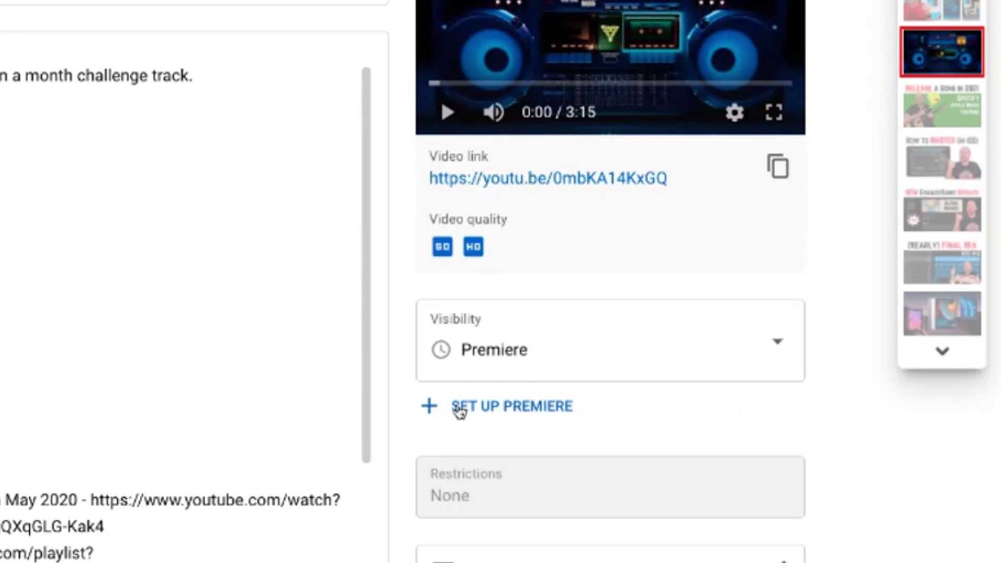
- Open the premiere setup and browse the countdown theme list for Funky
click(500, 415)
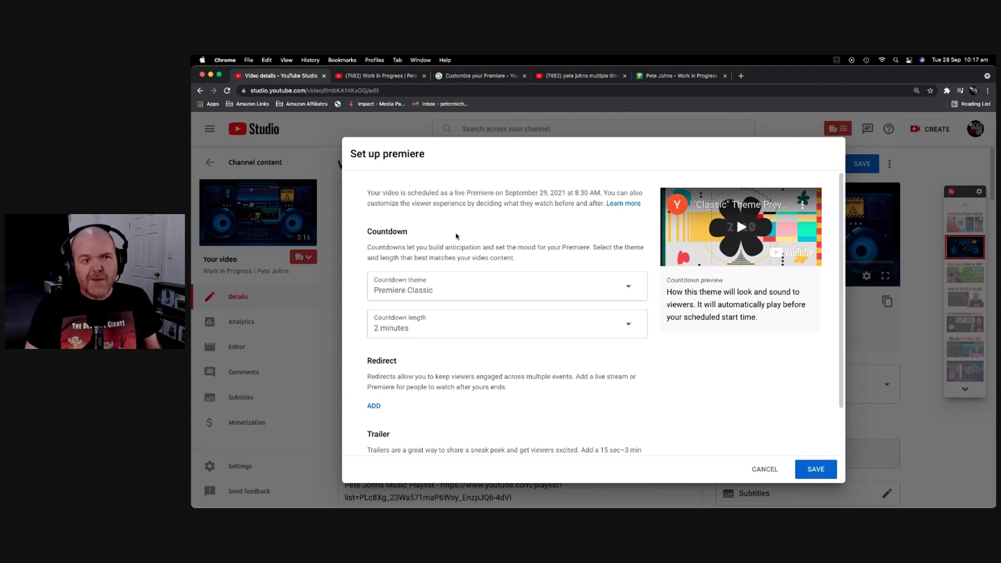
click(557, 289)
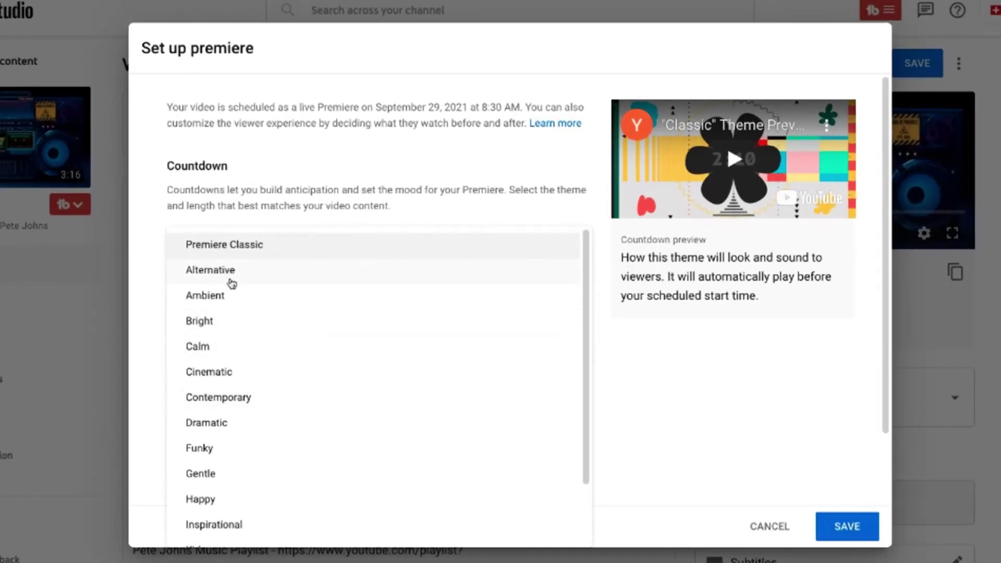
scroll(248, 304, down, 2)
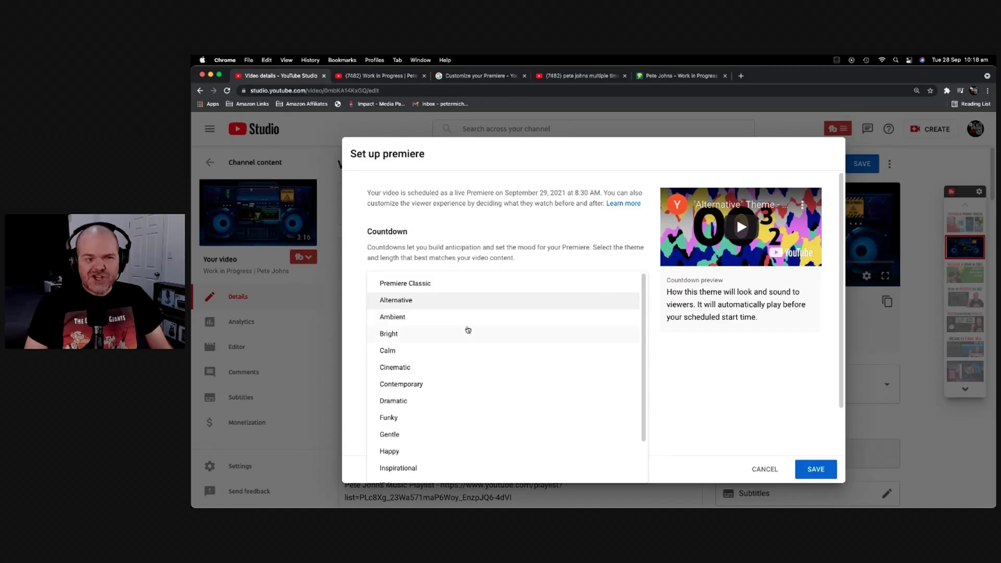
click(224, 448)
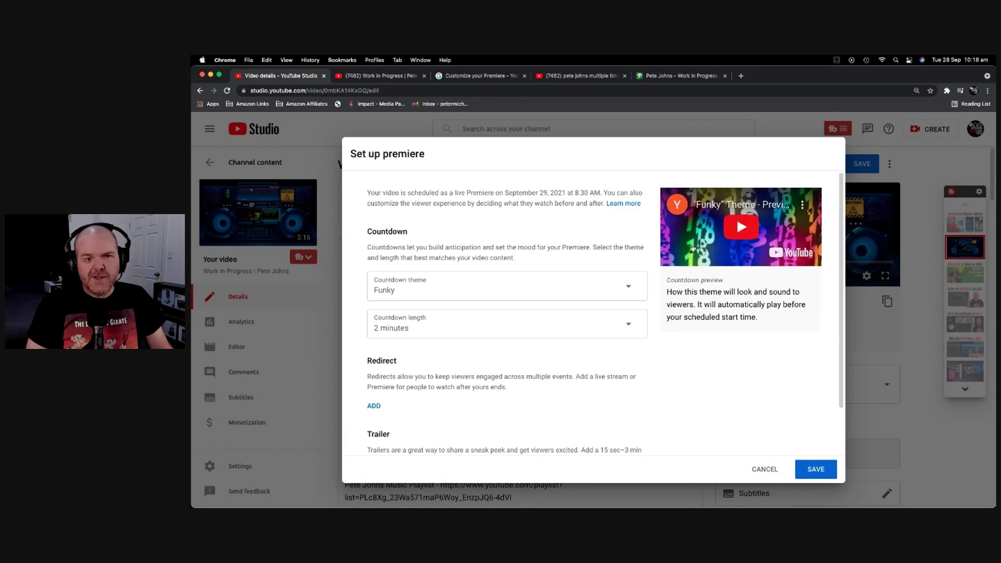
click(741, 232)
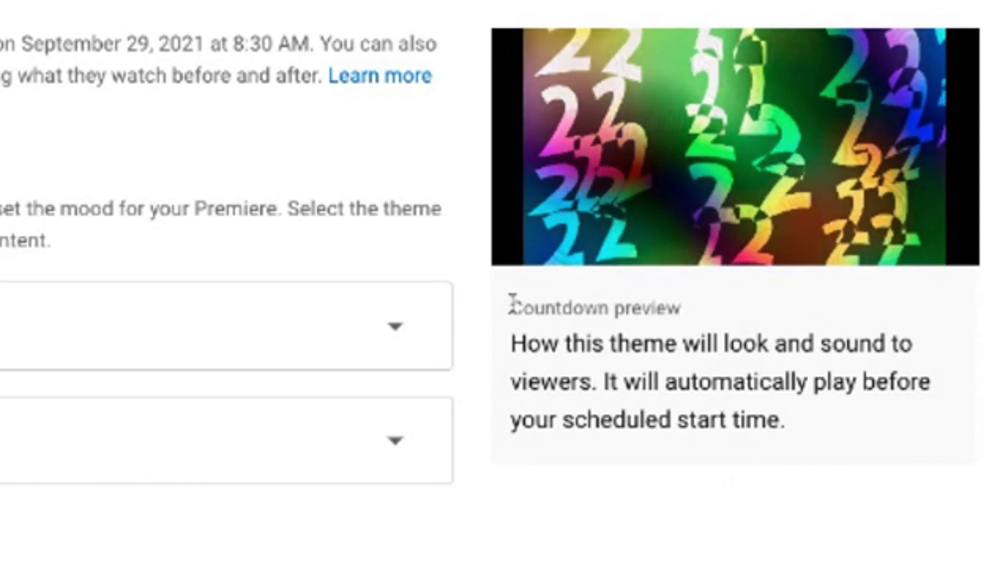
click(208, 334)
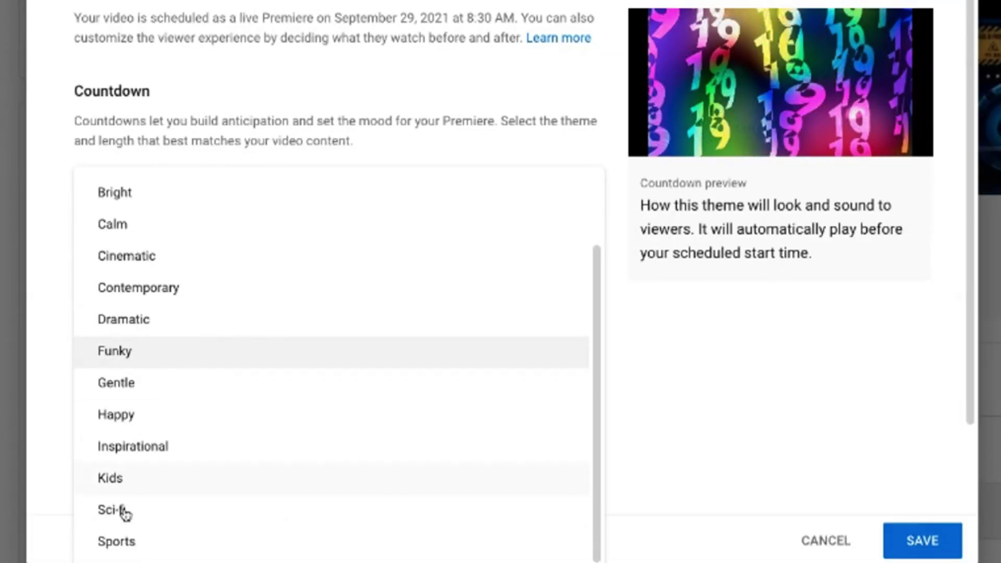
click(121, 512)
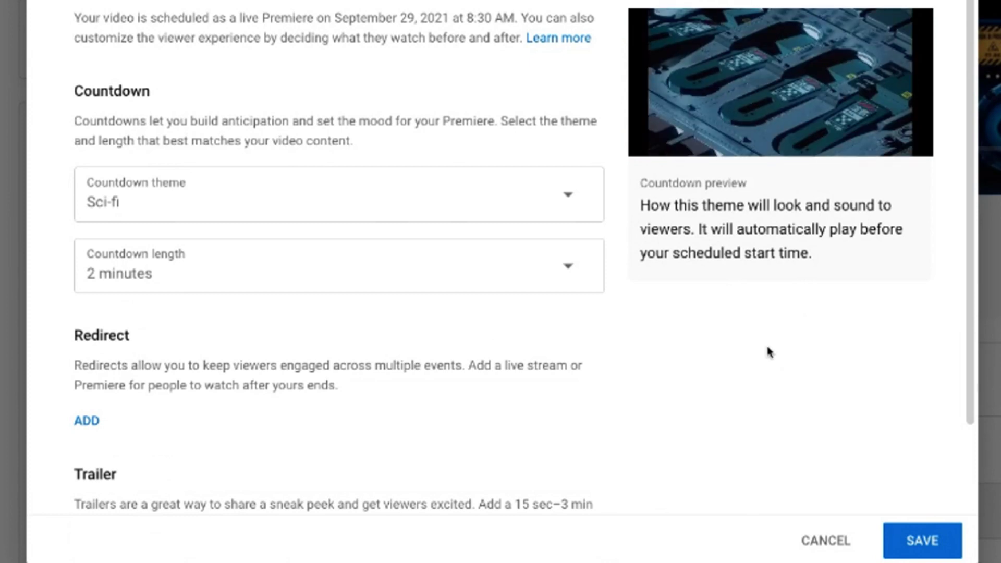
click(580, 196)
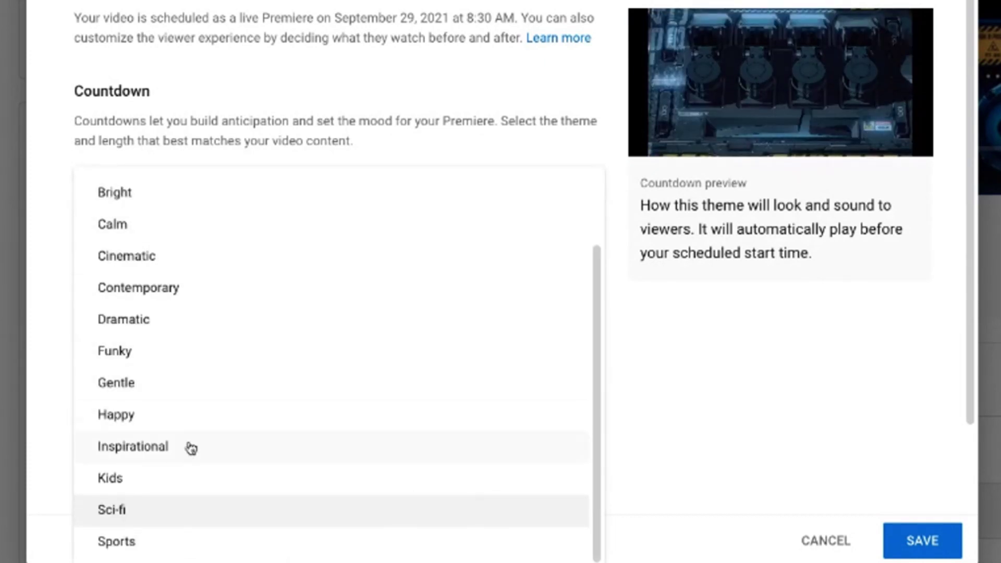
click(155, 449)
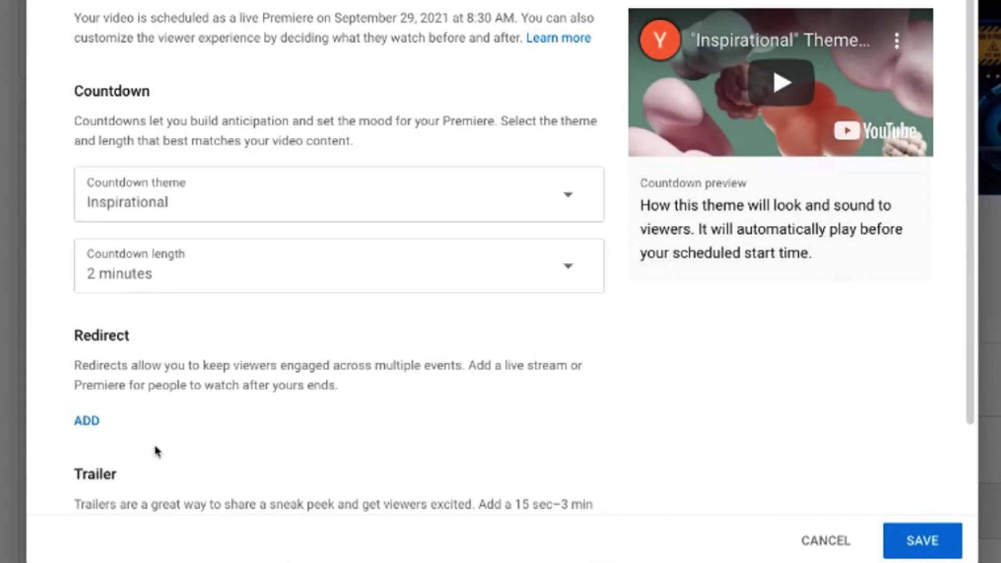
click(780, 85)
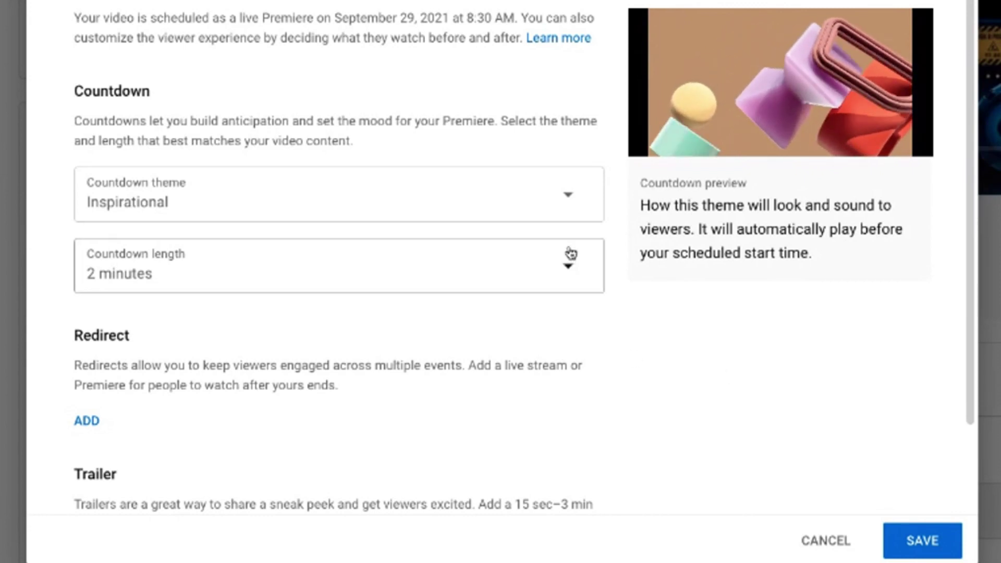
click(568, 199)
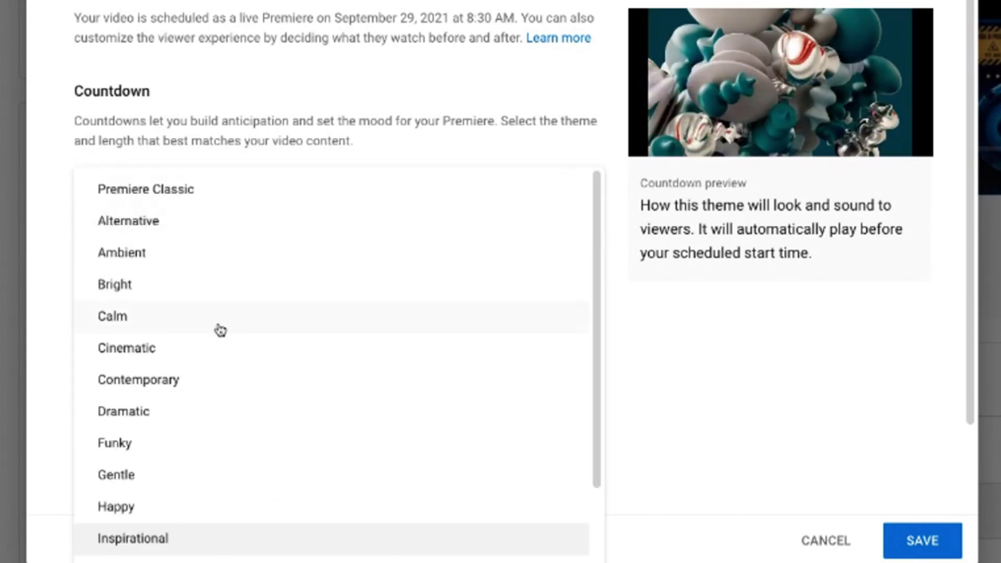
scroll(209, 376, down, 3)
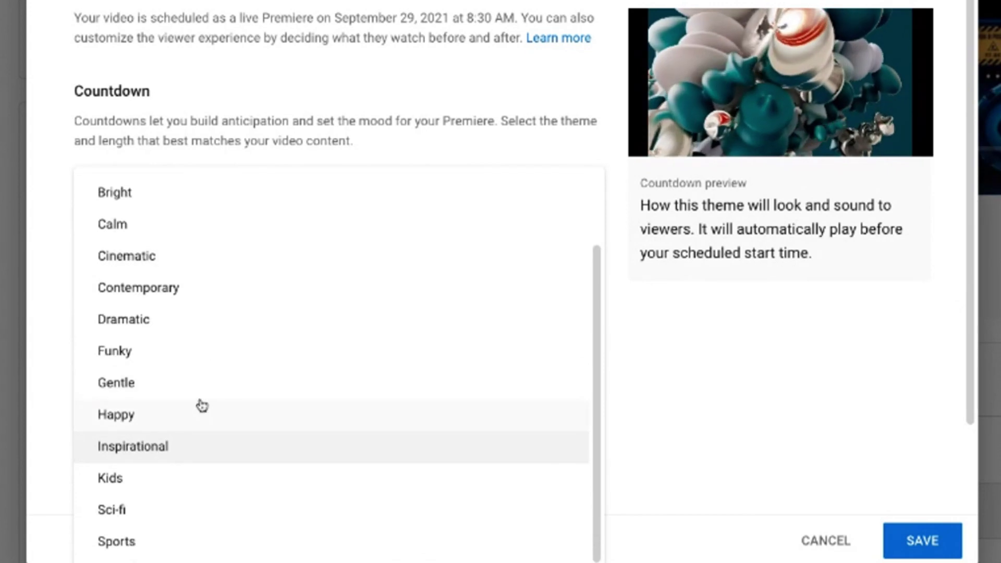
click(124, 352)
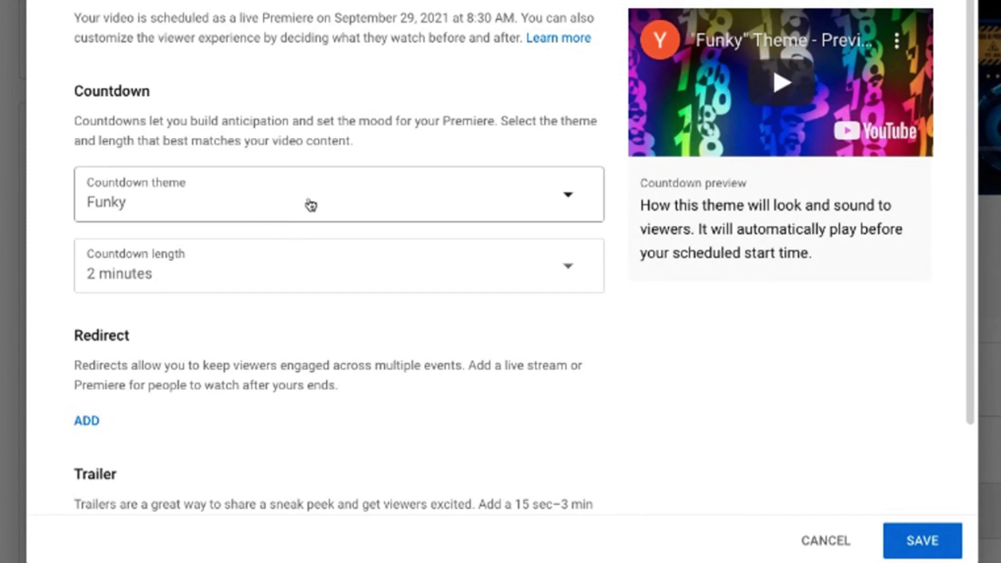
- Set the Countdown length to 5 minutes, keeping the Funky theme
click(571, 273)
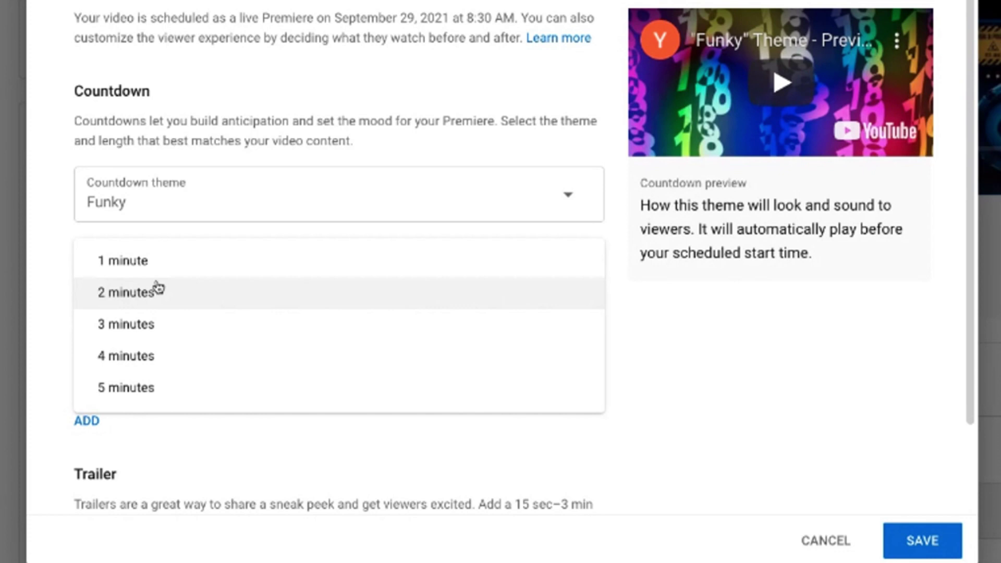
click(148, 393)
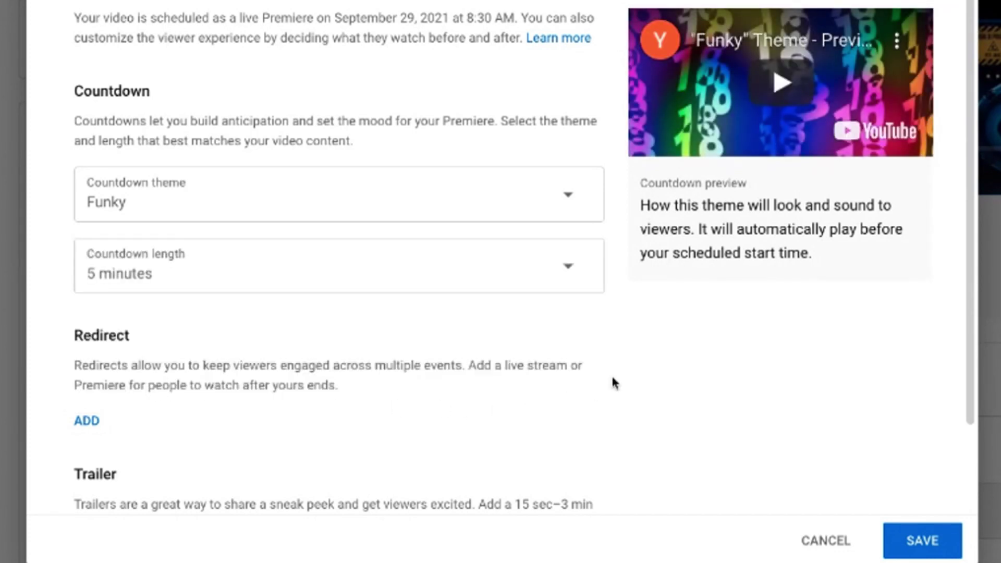
click(566, 271)
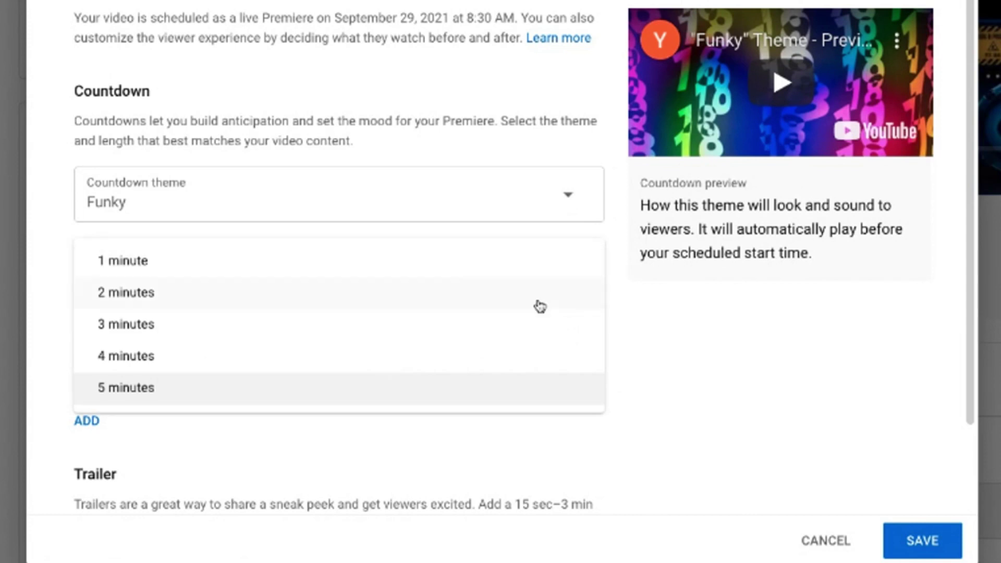
click(208, 388)
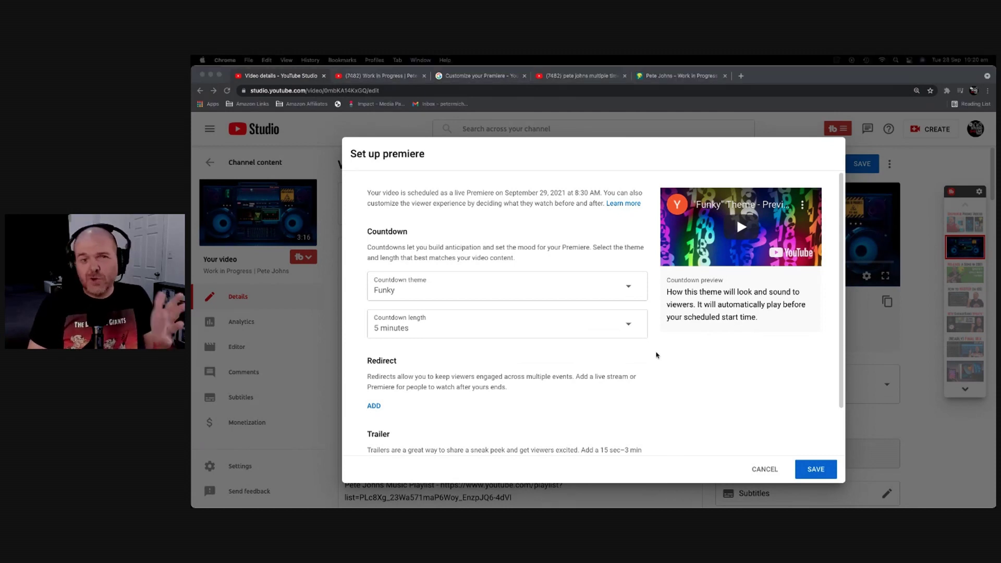
scroll(657, 356, down, 2)
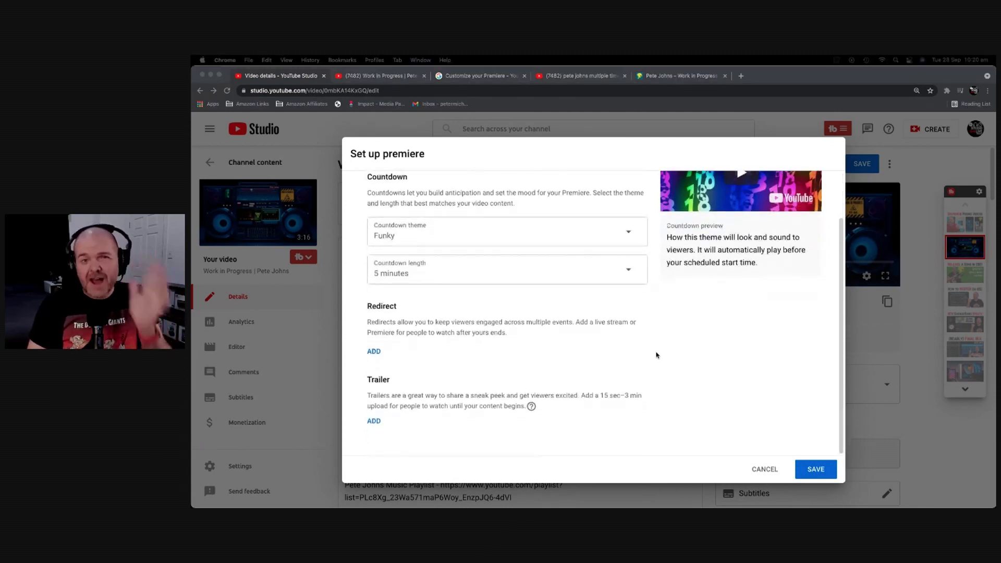
- Add the upcoming Creator Town Hall #29 live stream as the premiere's redirect
click(375, 352)
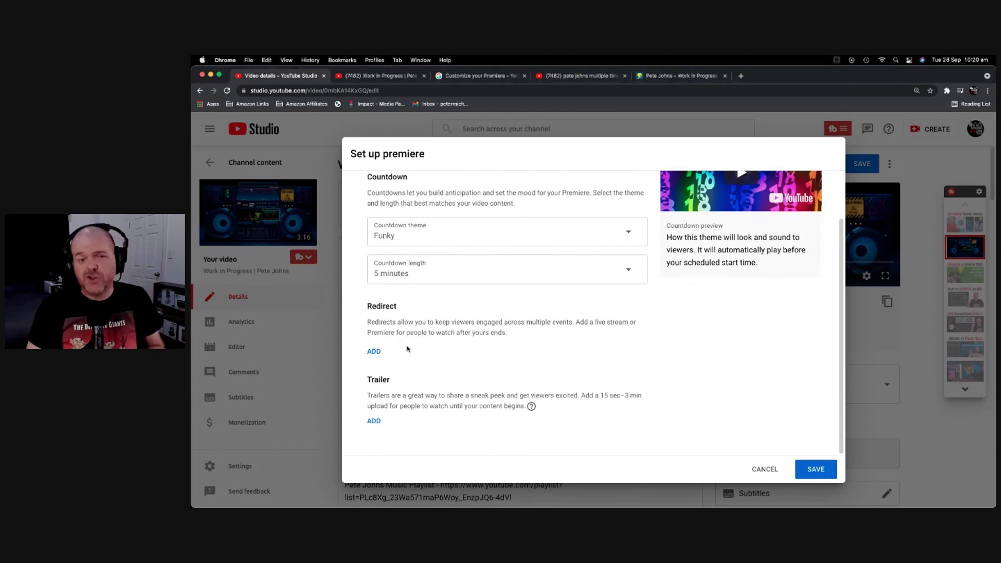
click(375, 352)
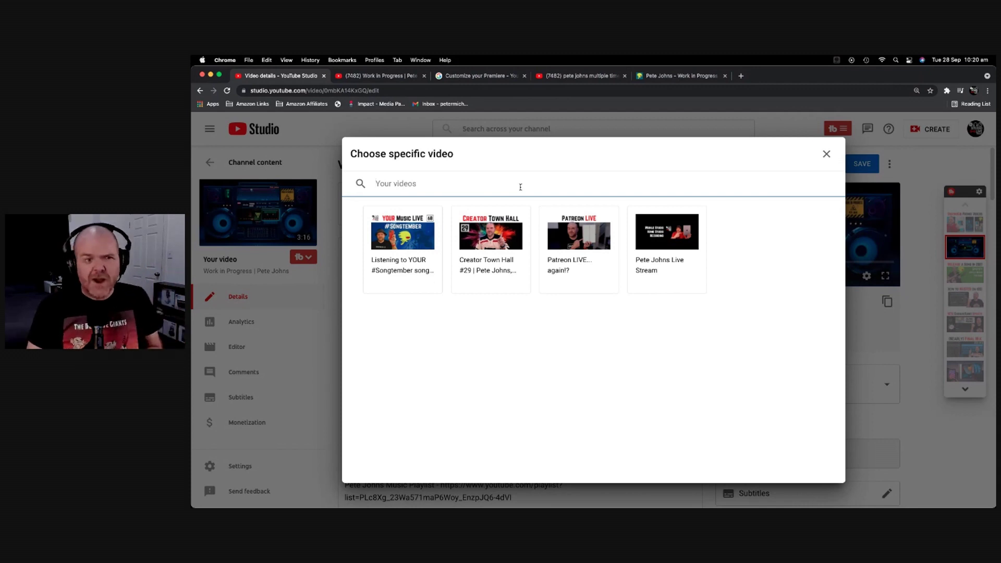
click(486, 248)
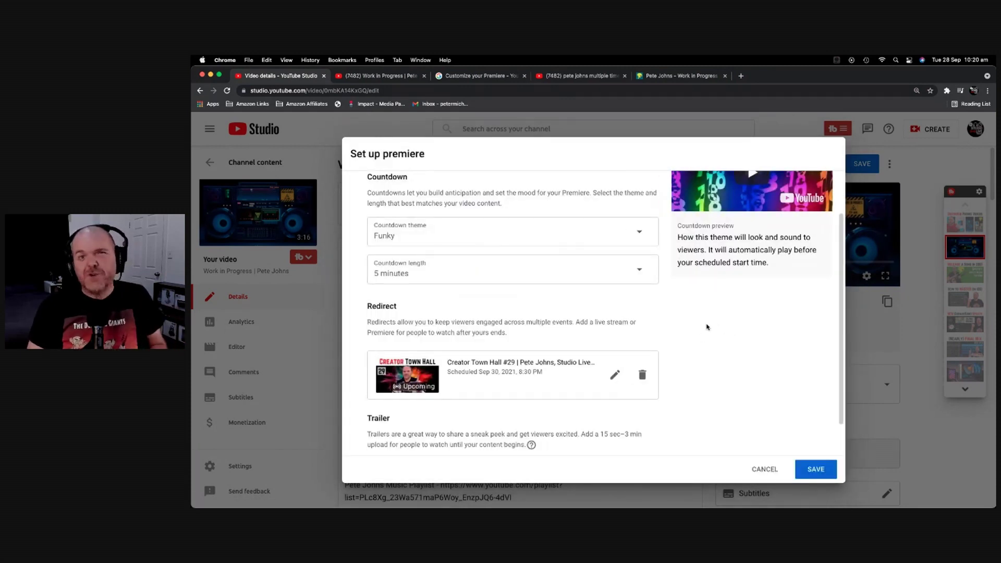
scroll(683, 308, down, 1)
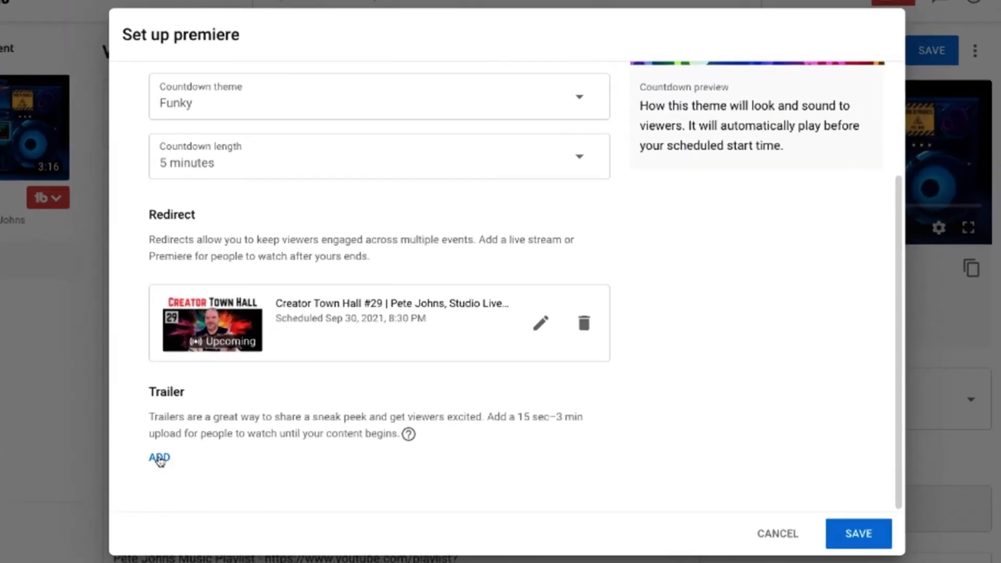
- Add 'What is YML? (Your Music Live)' as the premiere's trailer from the video grid
click(160, 459)
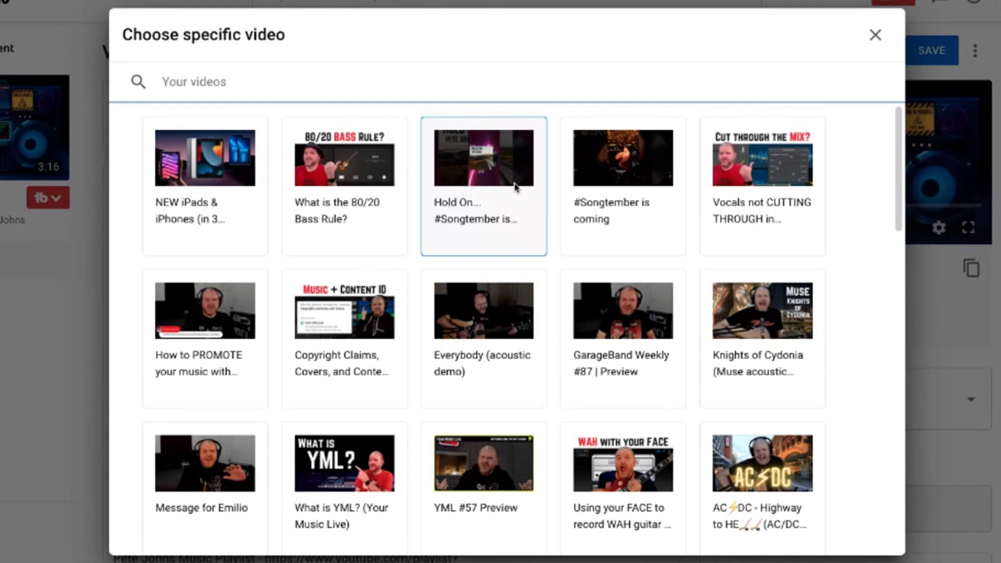
scroll(402, 225, down, 2)
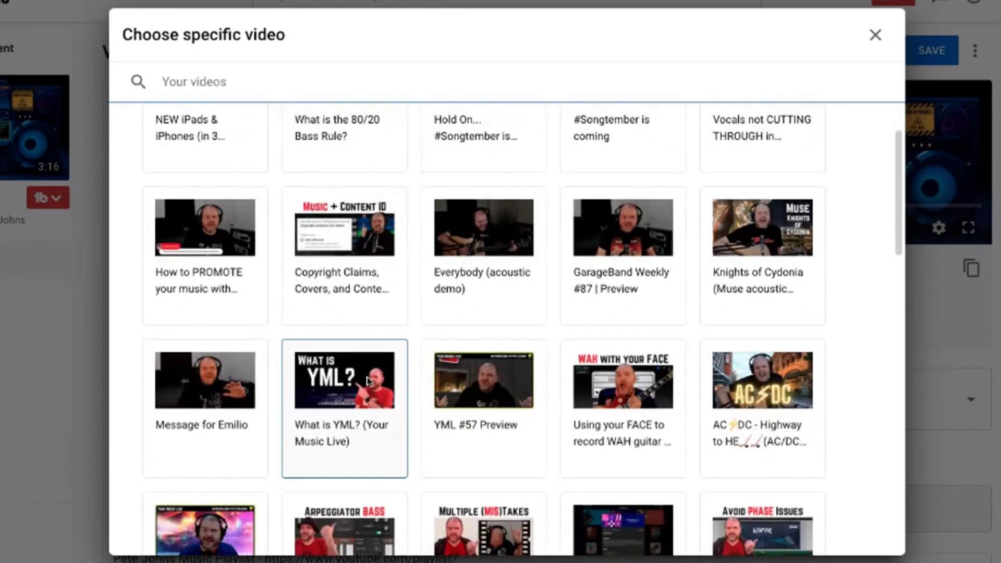
scroll(380, 305, down, 1)
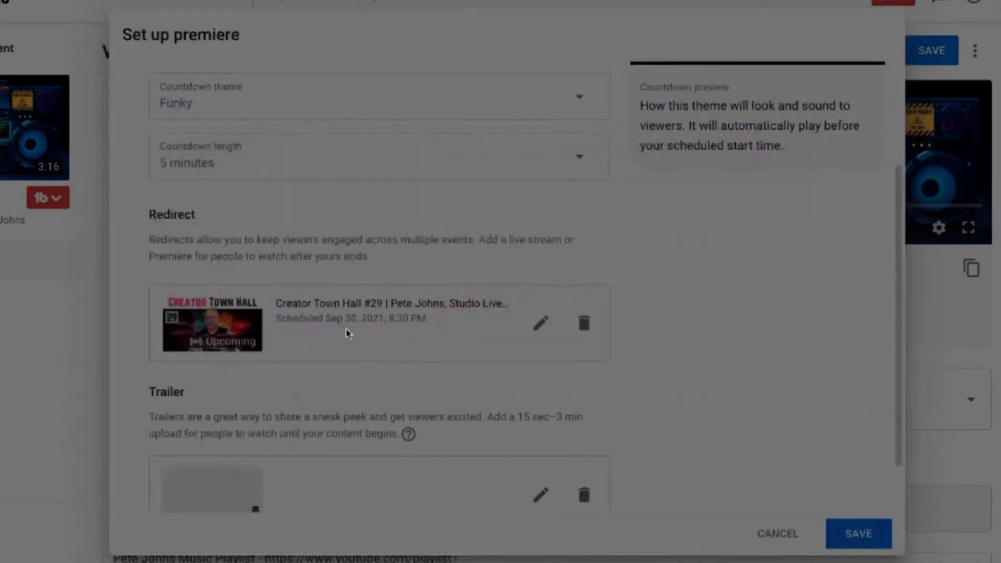
scroll(292, 409, down, 1)
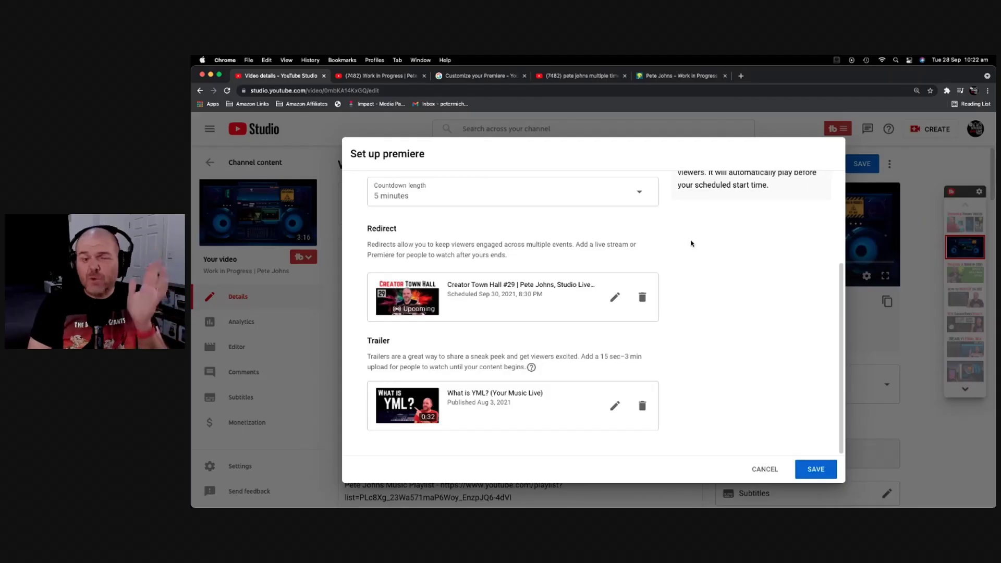
- Swap the trailer to 80/20 Bass Rule, then delete it and save the premiere setup
click(615, 407)
click(487, 250)
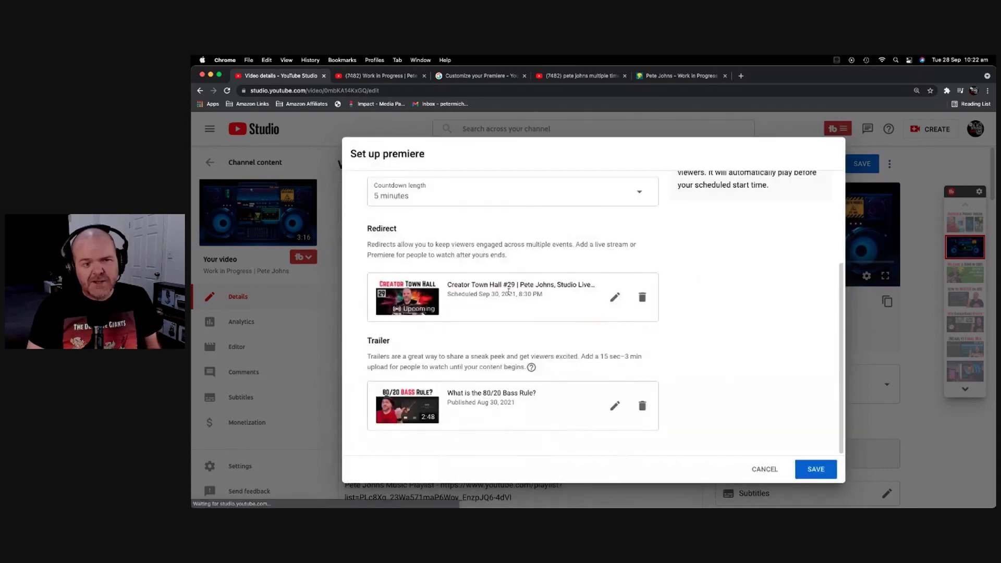
click(643, 407)
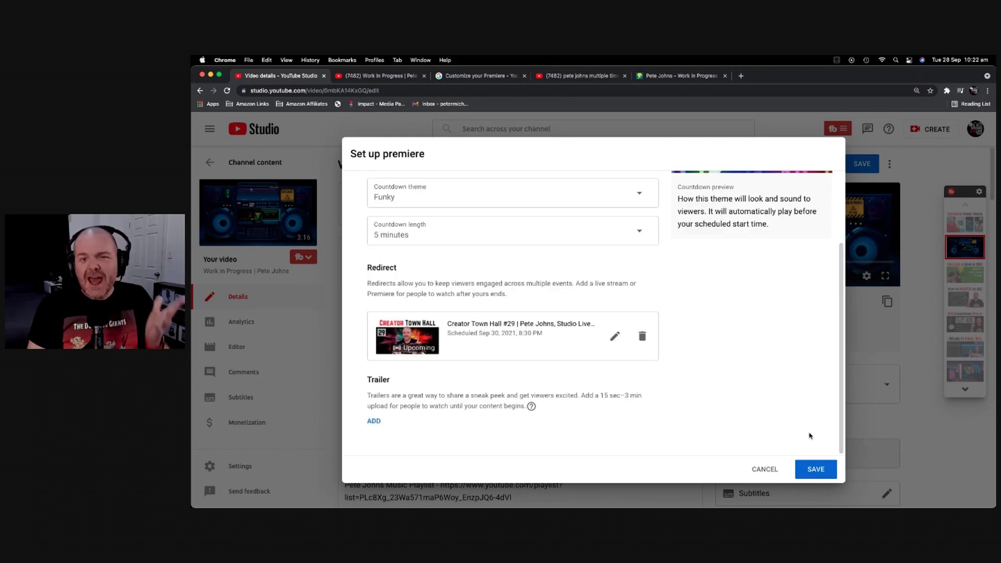
scroll(746, 379, up, 5)
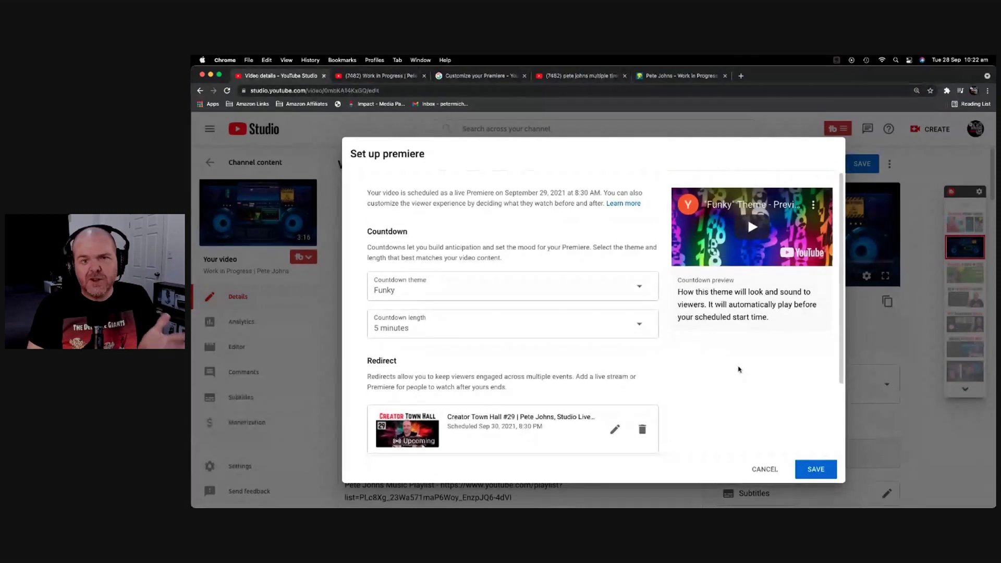
scroll(747, 379, down, 5)
click(821, 470)
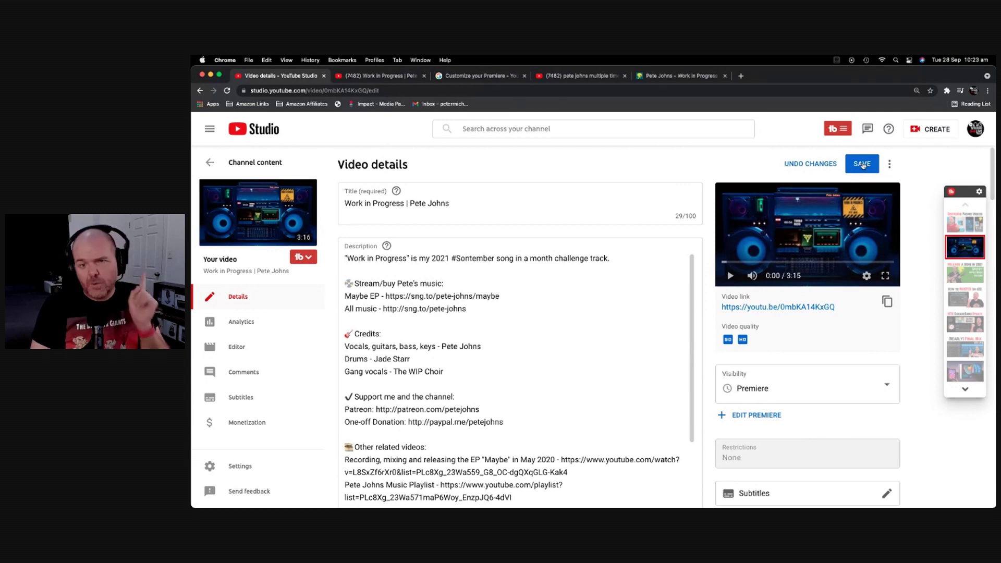
- Save the Video details and open the video's watch page in a new tab
click(863, 165)
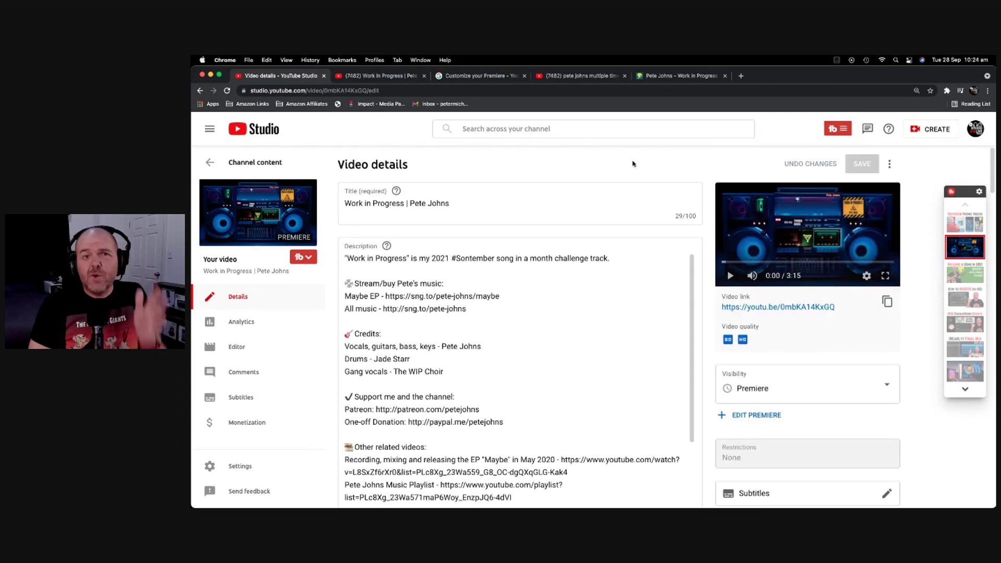
click(776, 308)
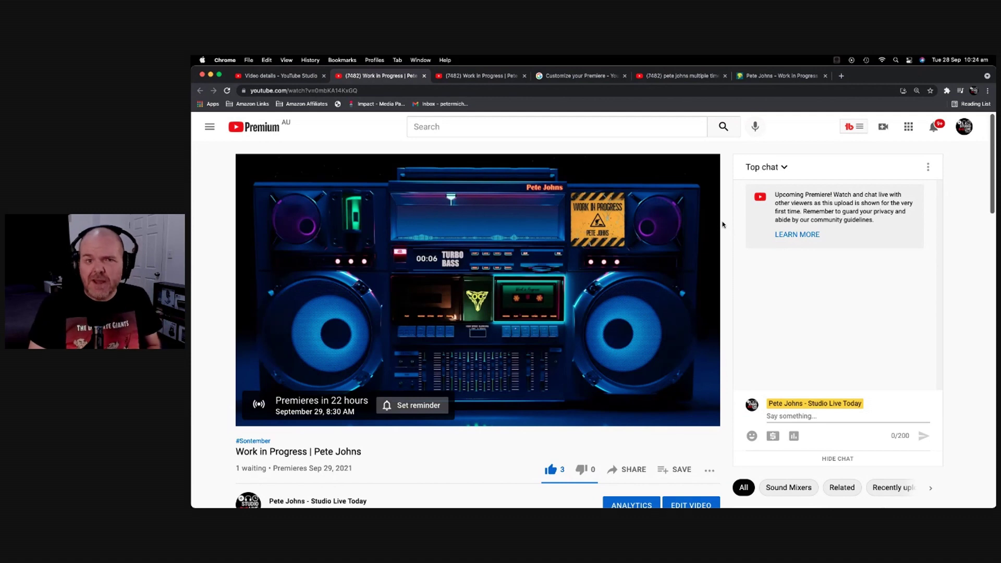
click(800, 417)
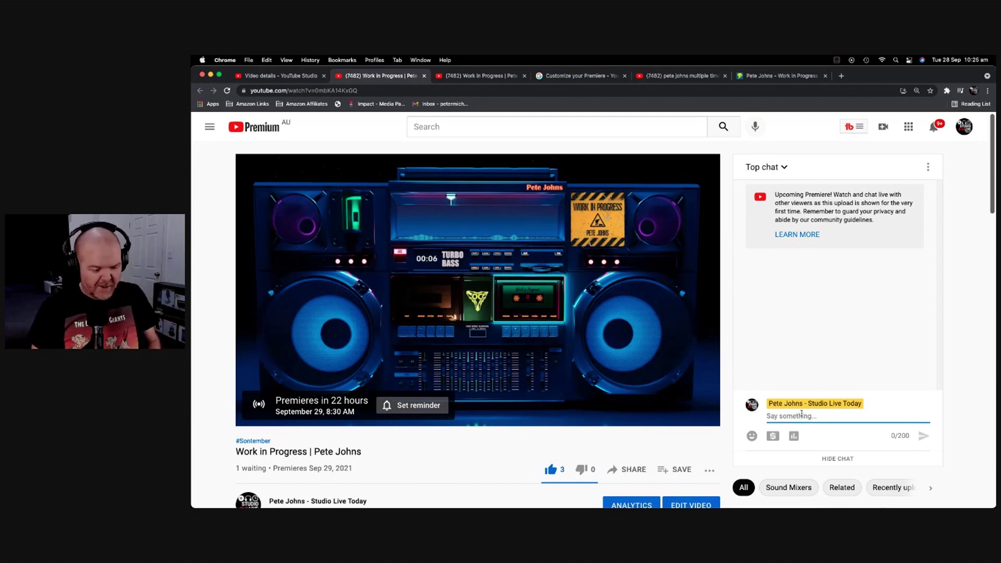
text(Buy)
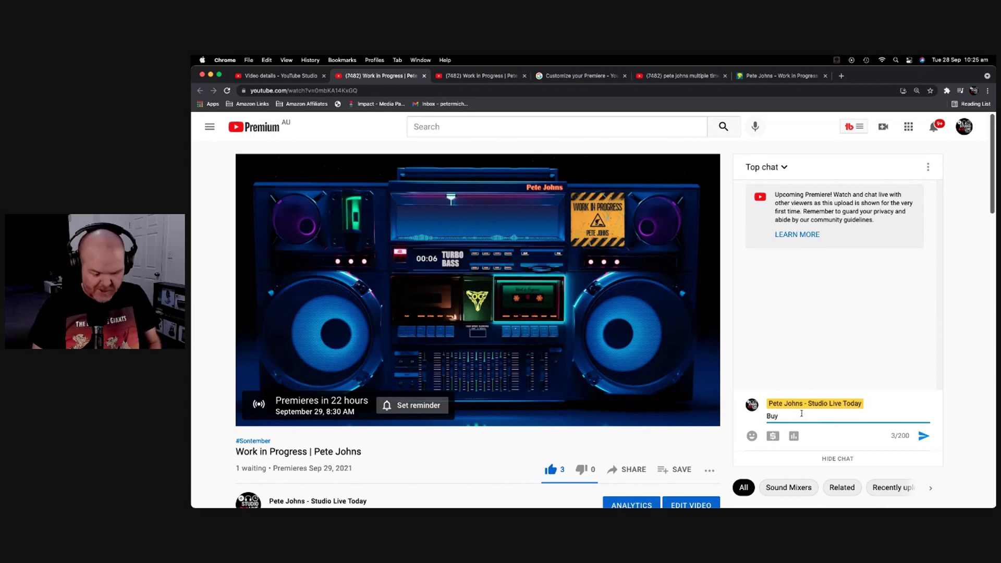
text(/stream here - htt)
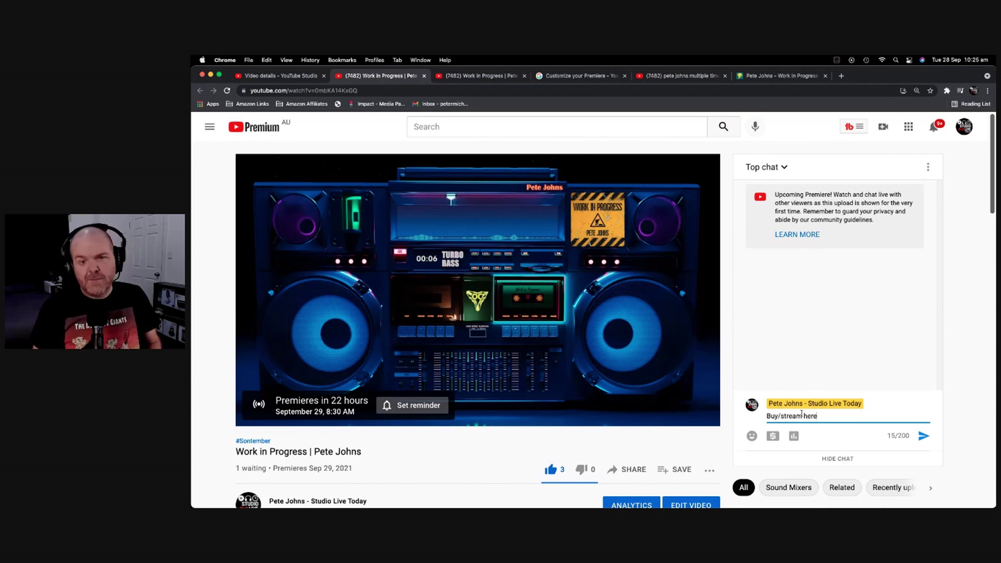
text(p)
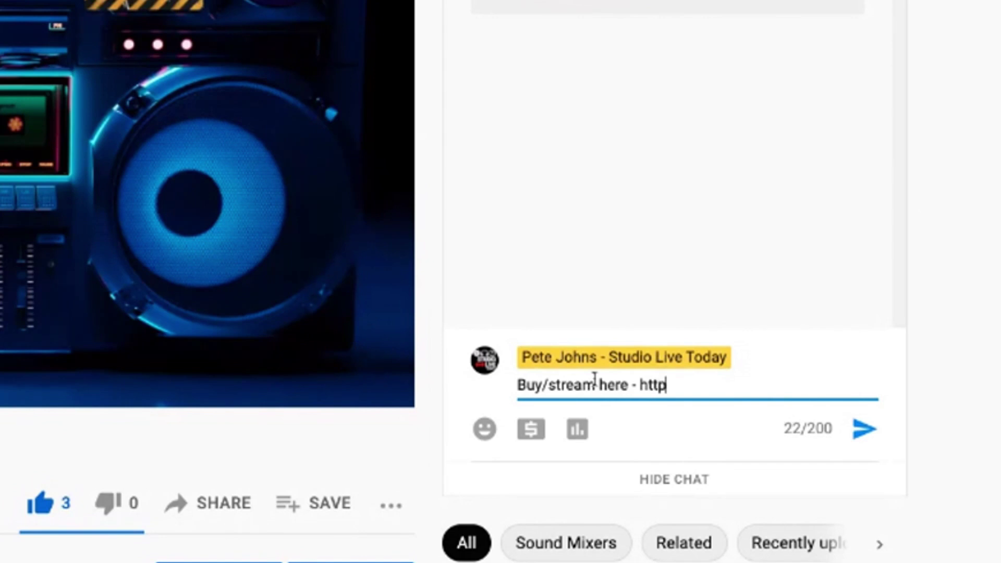
text(://studiolive)
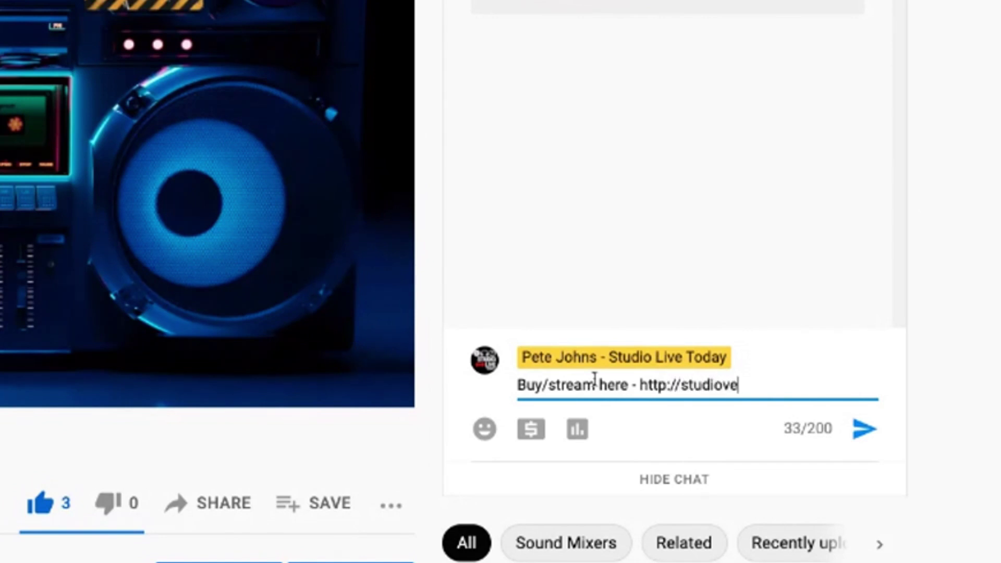
key(BackSpace)
key(BackSpace)
text(livetoday.com/wip)
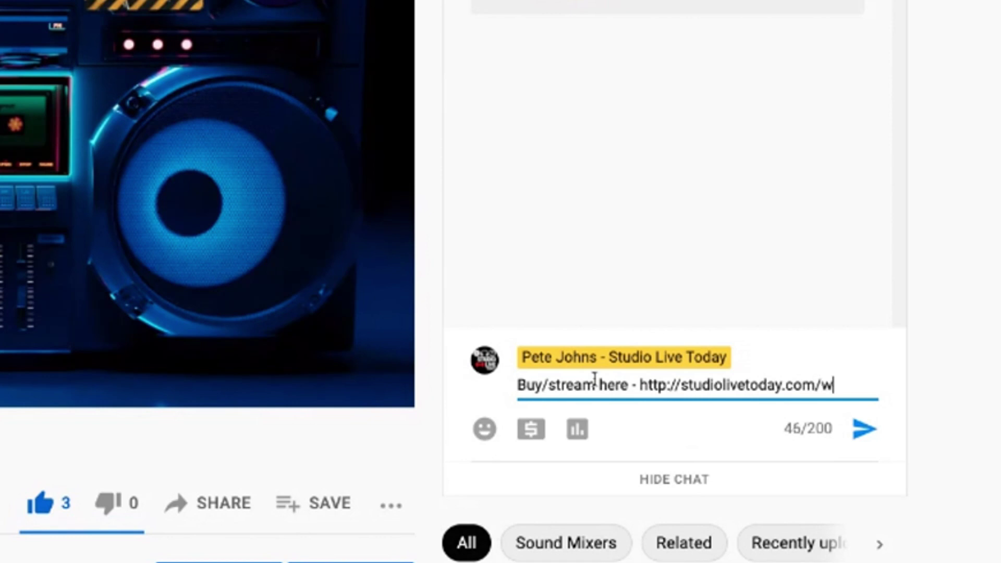
click(864, 430)
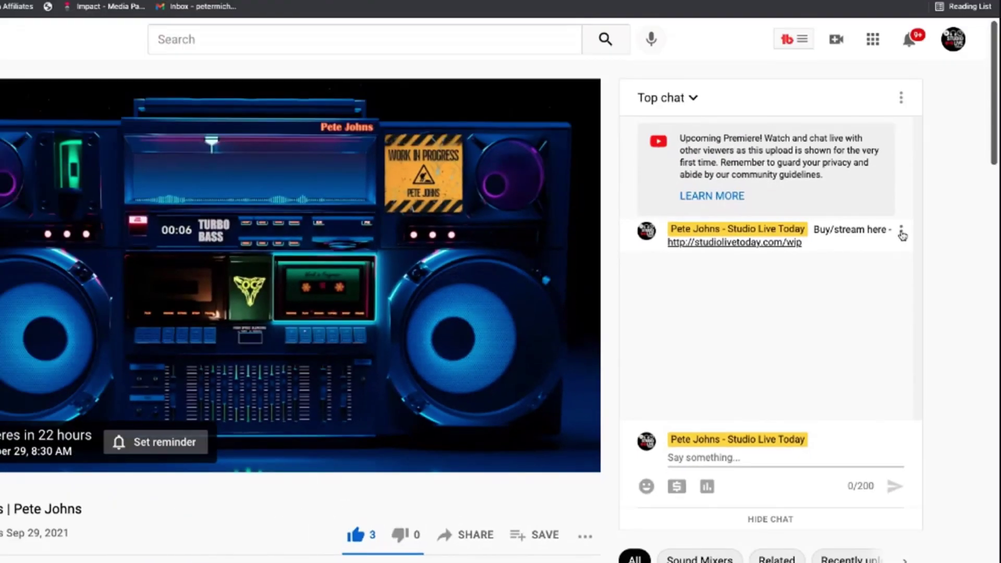
- Pin the buy/stream message to the top of chat and collapse the pinned banner
click(902, 233)
click(856, 268)
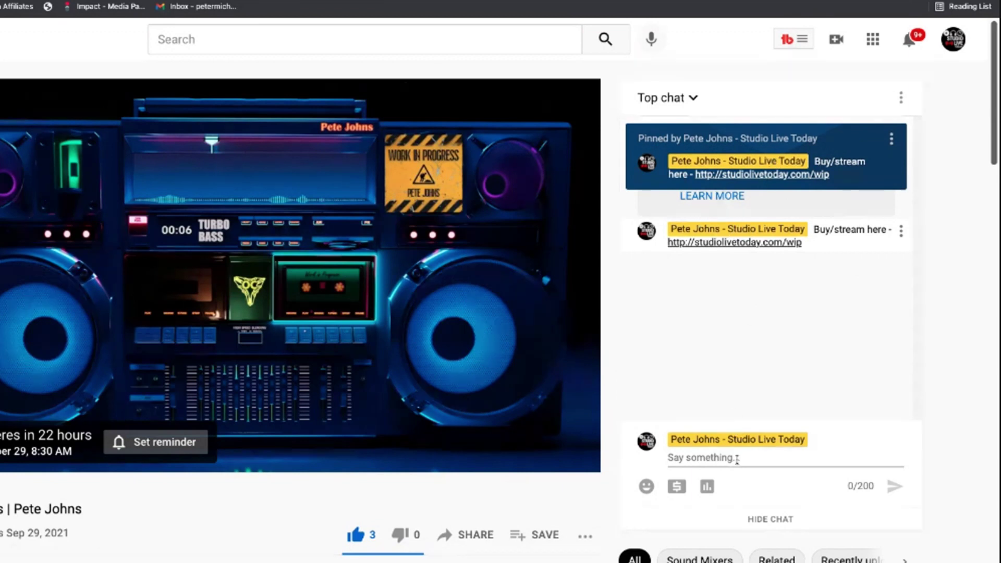
click(740, 143)
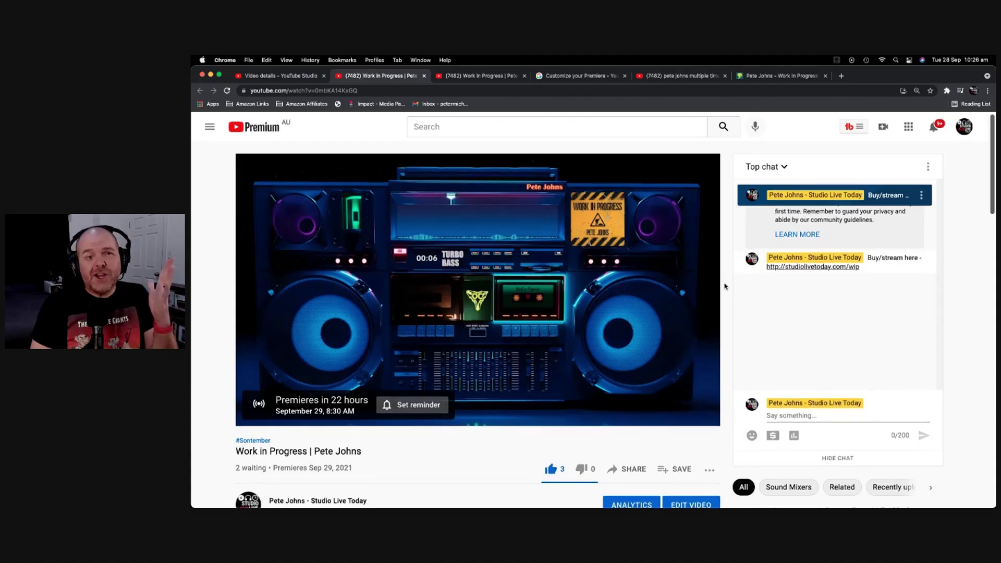
- Pin the backing-vocals credits comment thanking the Work in Progress choir below the premiere
scroll(296, 0, down, 2)
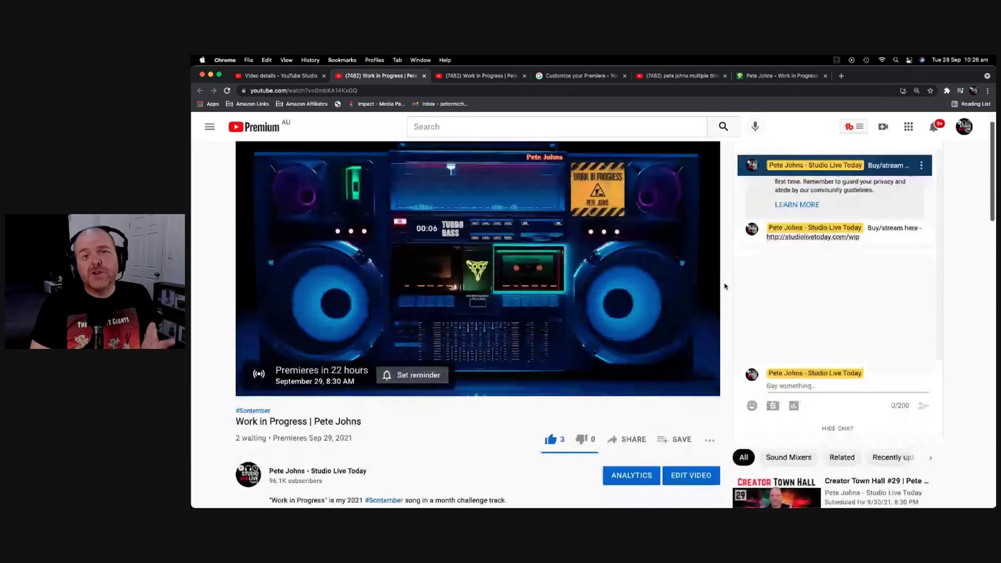
scroll(725, 286, down, 7)
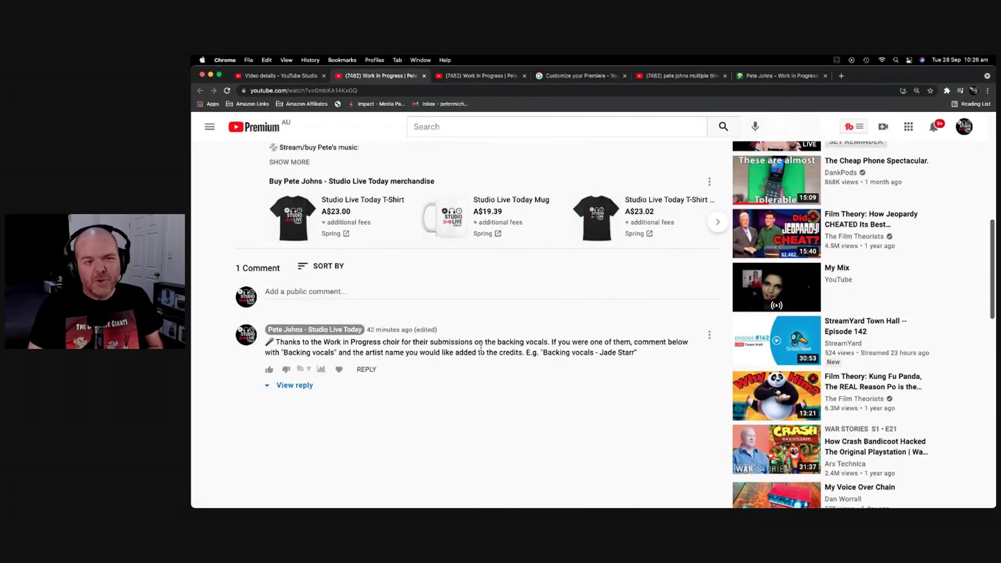
click(709, 335)
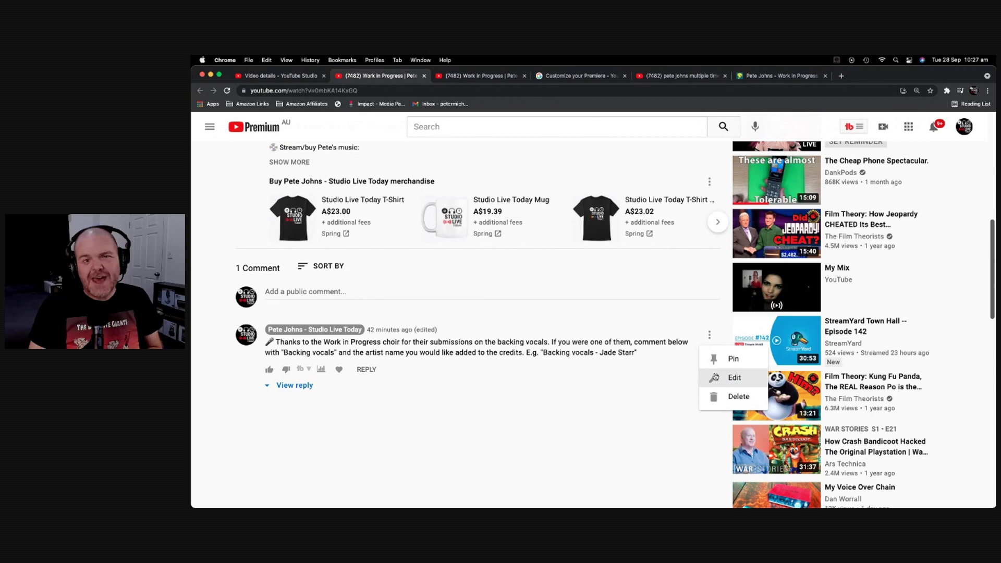
click(725, 360)
click(663, 340)
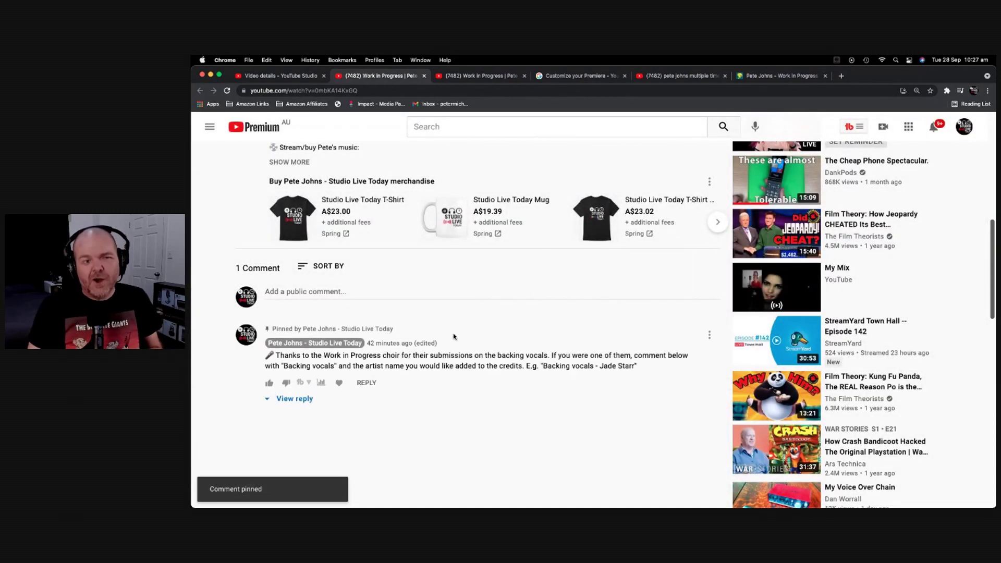
scroll(543, 359, up, 10)
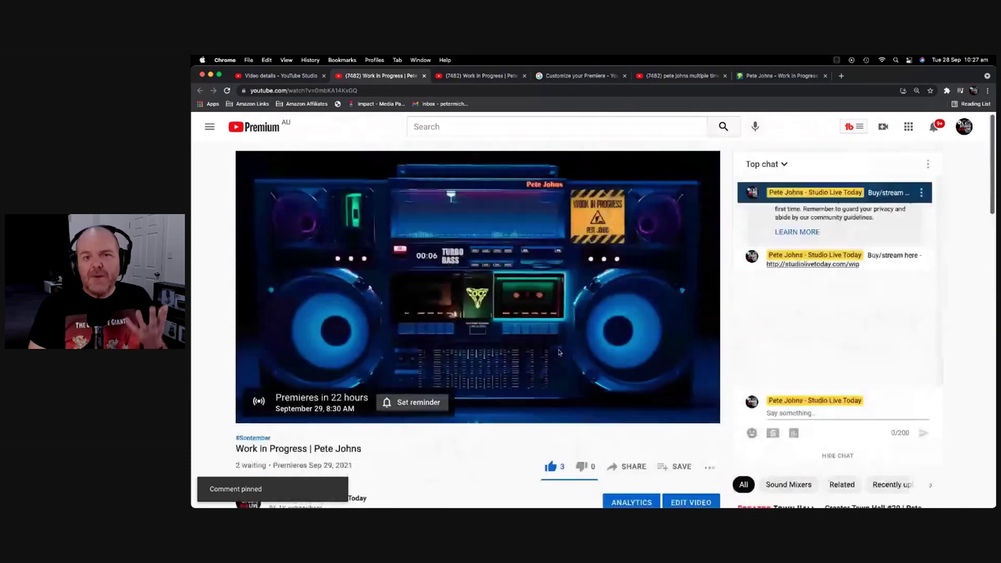